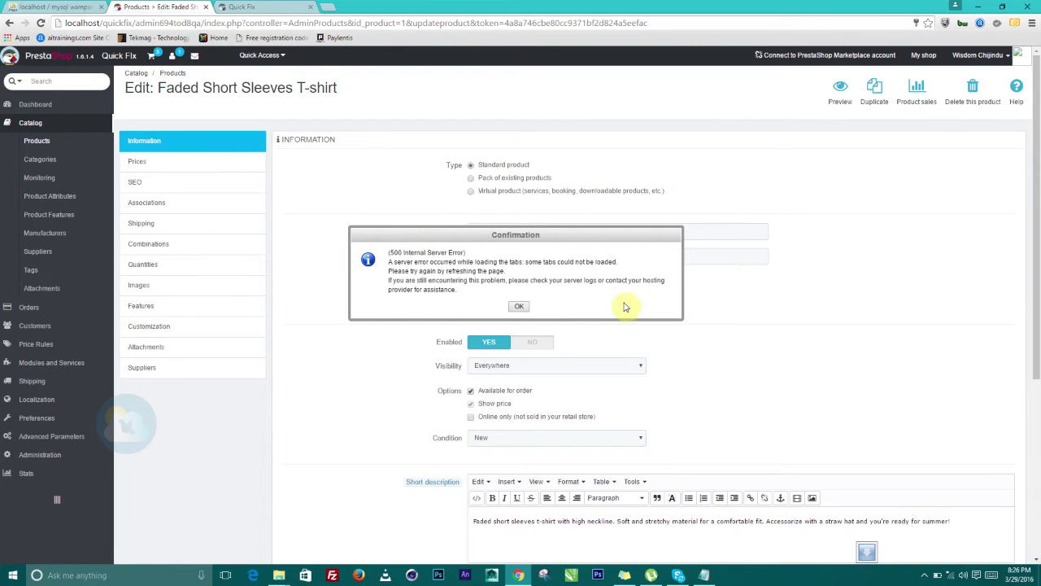
- Dismiss the 500 Internal Server Error on the Faded Short Sleeves T-shirt edit page
click(520, 306)
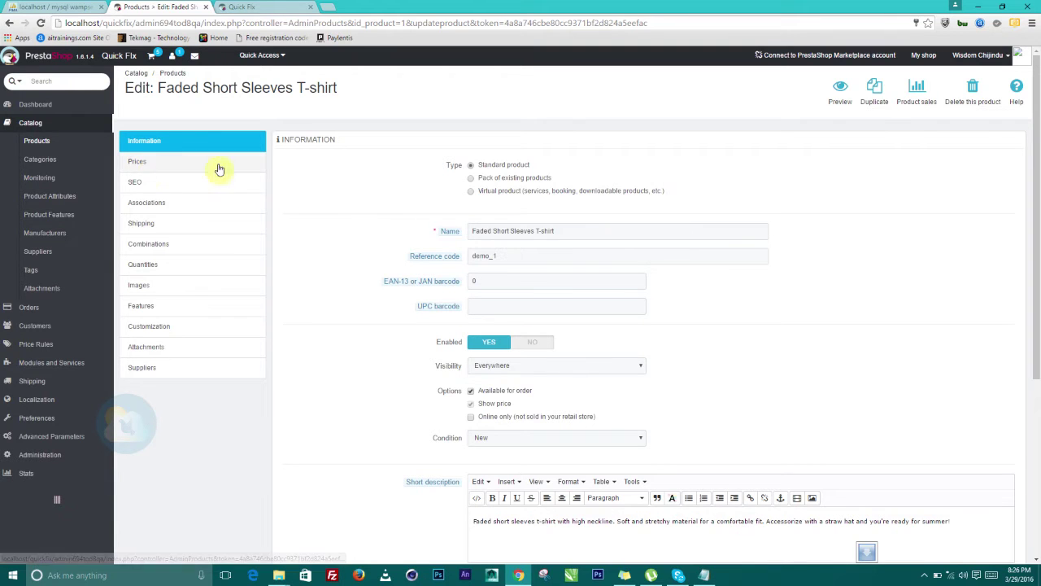
- Return to Catalog > Products and open the Blouse product's edit page
click(40, 143)
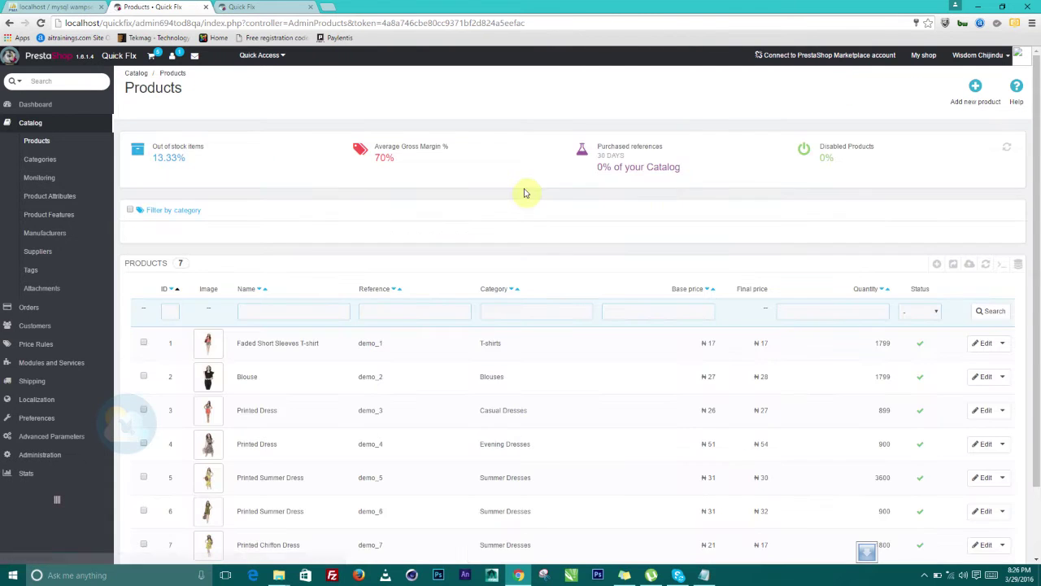
click(488, 350)
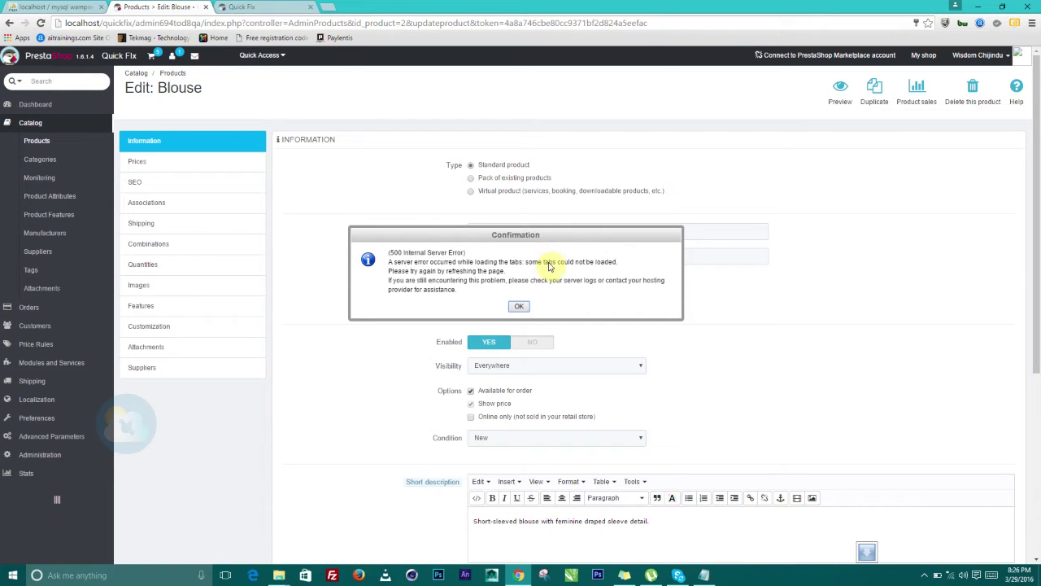
- Dismiss the error, append ' add' to the Blouse description, and save the product
click(519, 307)
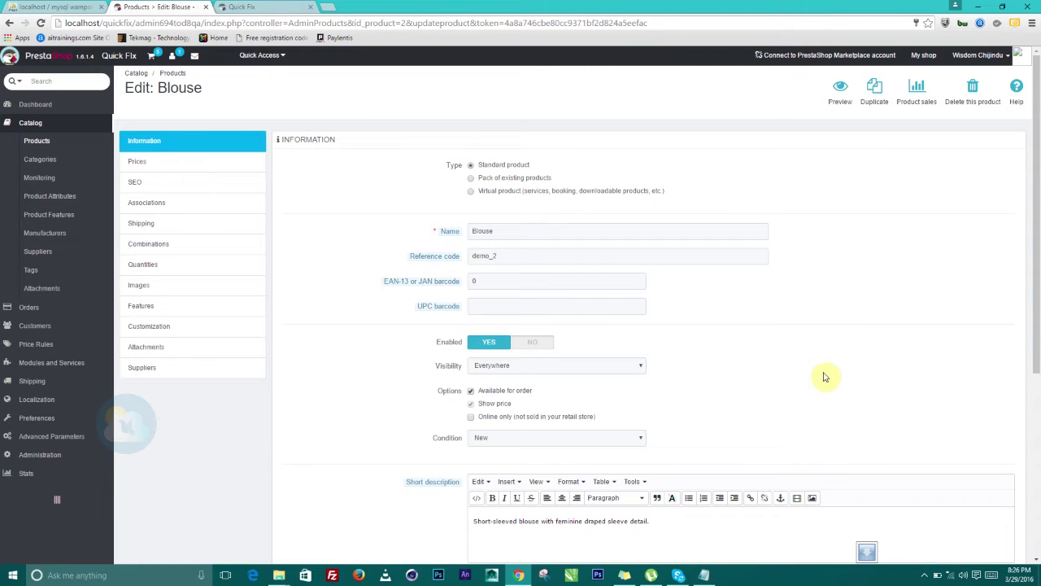
scroll(553, 446, down, 2)
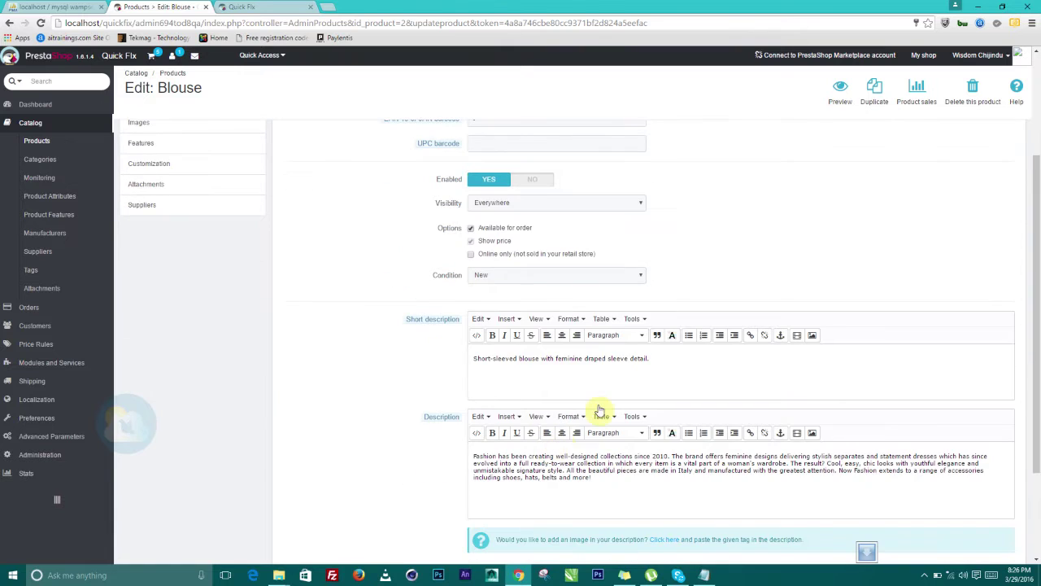
click(595, 477)
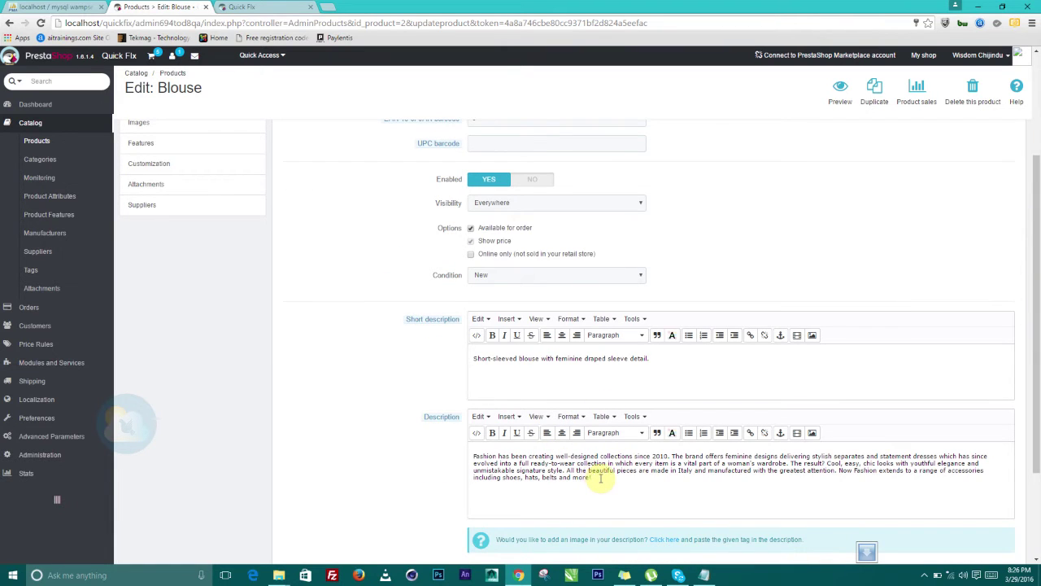
scroll(936, 452, down, 2)
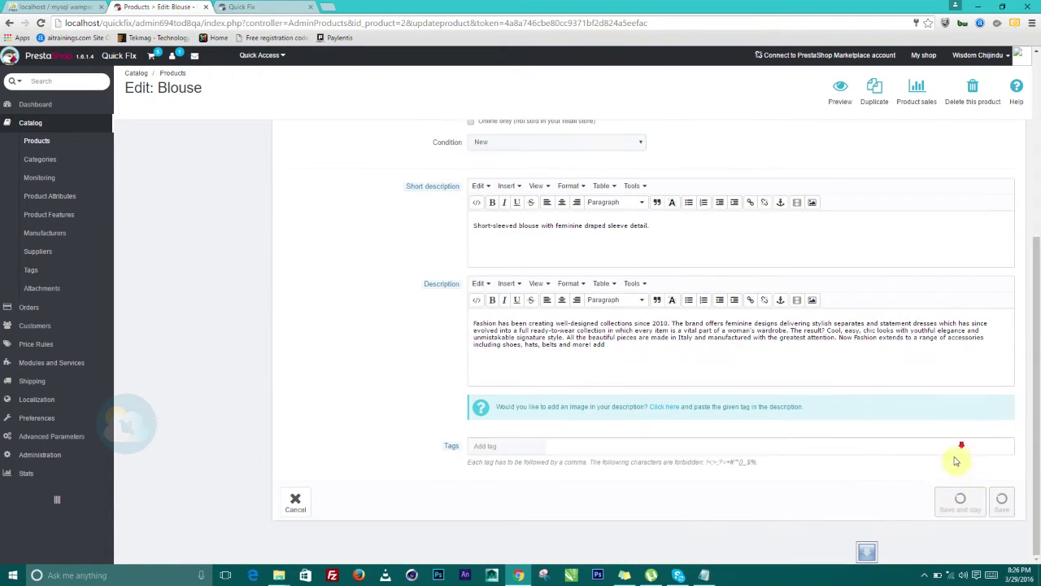
click(970, 503)
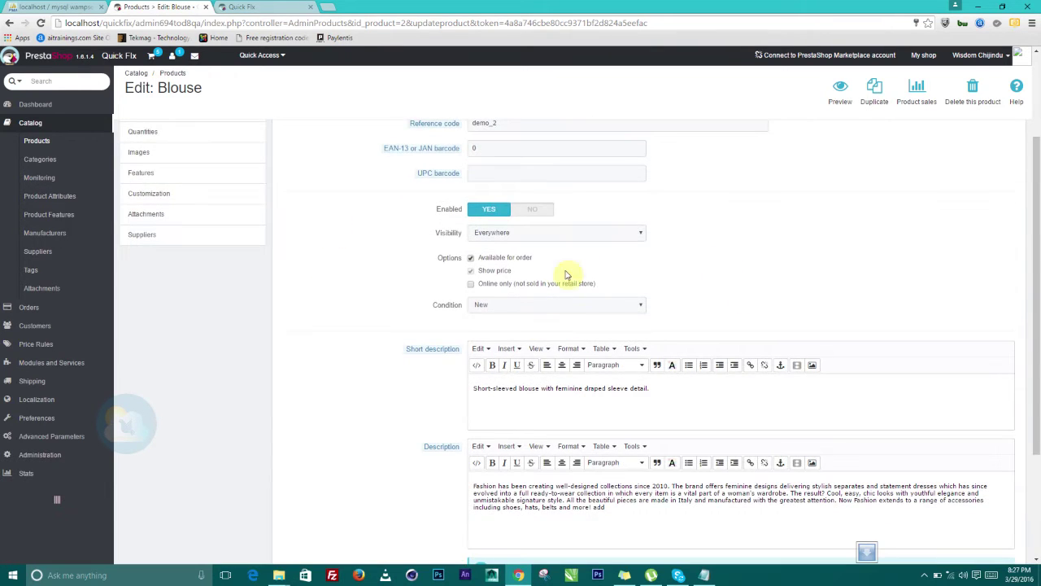
scroll(558, 281, up, 2)
scroll(541, 282, down, 1)
scroll(497, 284, down, 1)
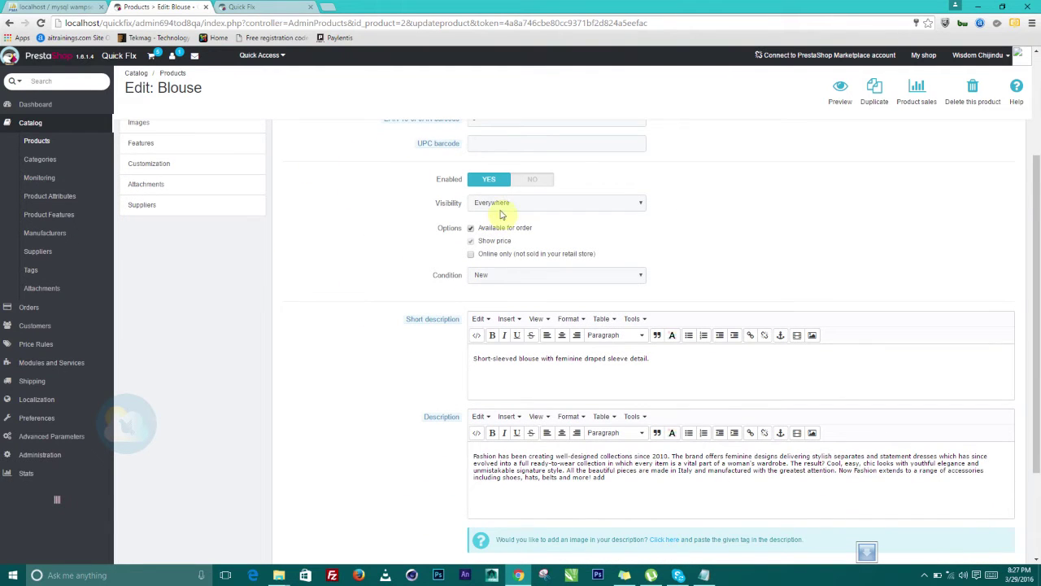
scroll(626, 218, up, 1)
scroll(627, 218, up, 1)
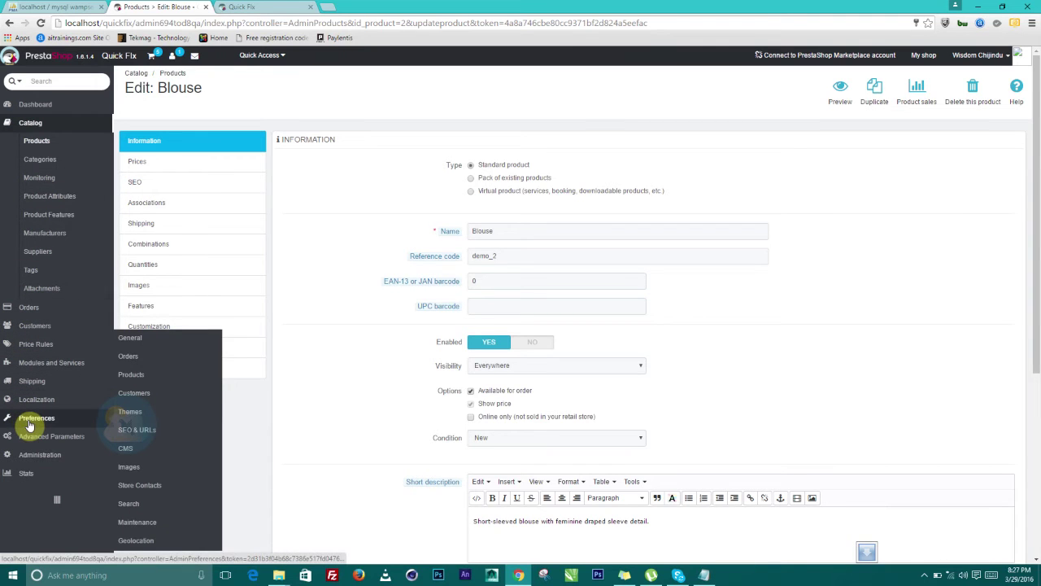
mouse_move(51, 437)
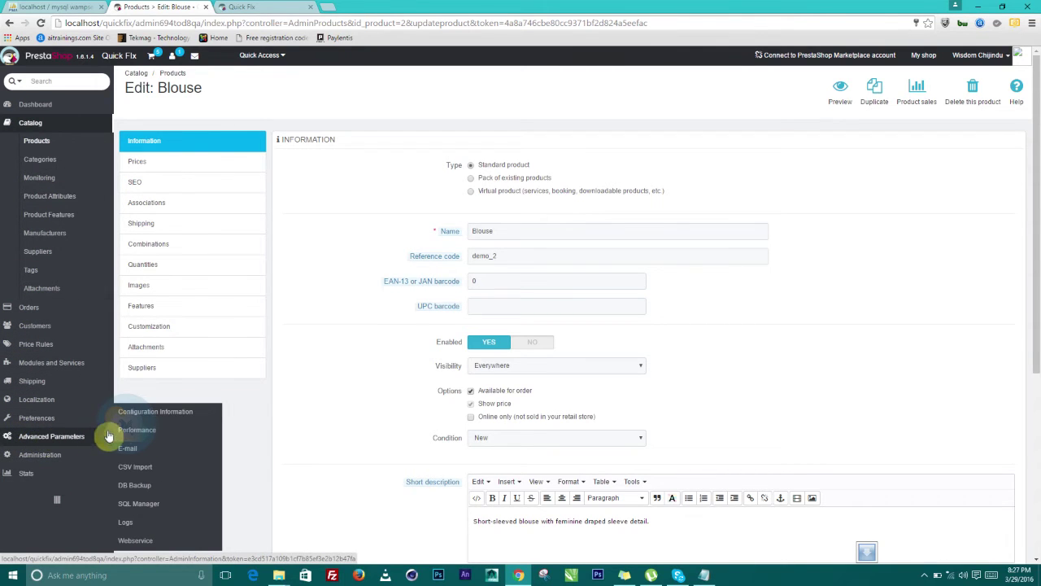
- In Advanced Parameters > Performance, choose Smarty's 'Never recompile template files' option
click(128, 430)
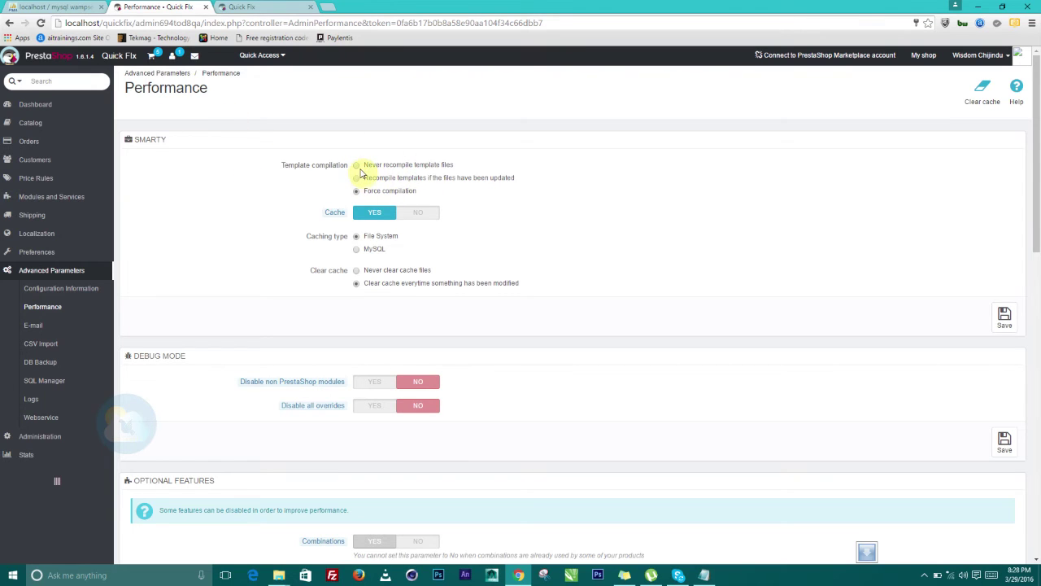
click(374, 165)
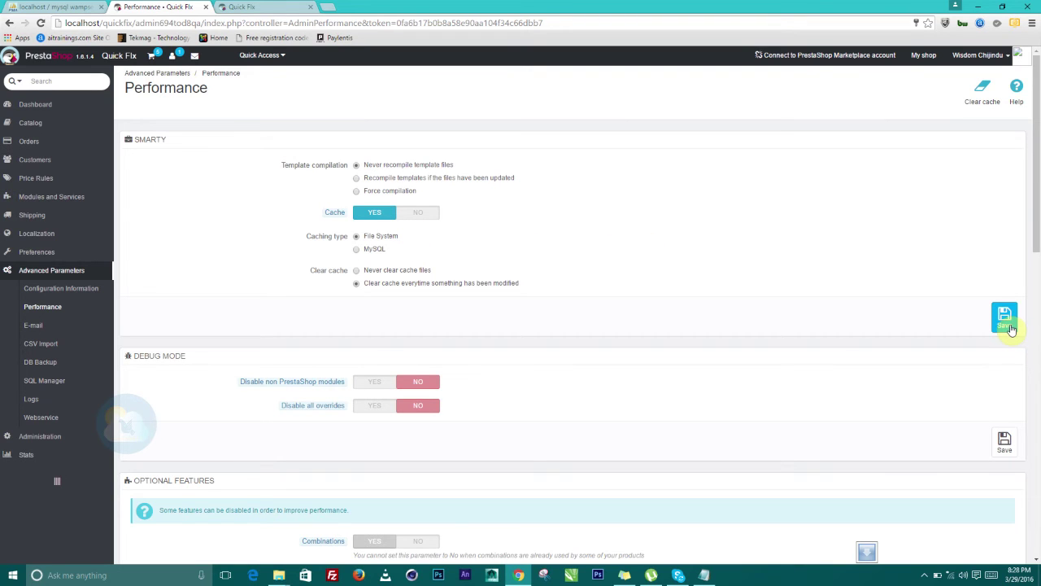
- Save the 'Never recompile template files' Smarty setting and return to Catalog > Products
scroll(501, 309, down, 1)
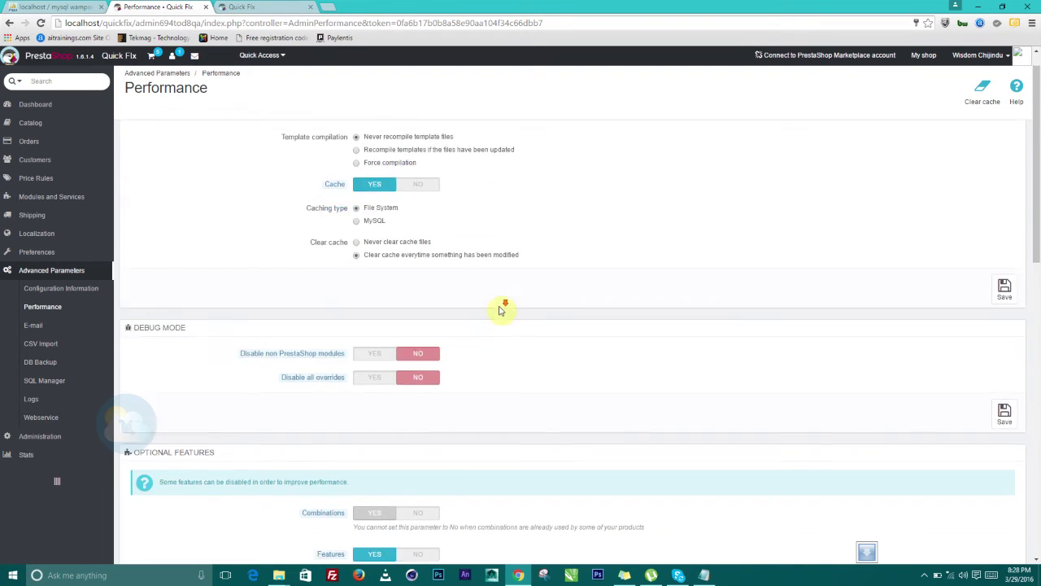
scroll(496, 313, down, 2)
scroll(484, 312, up, 3)
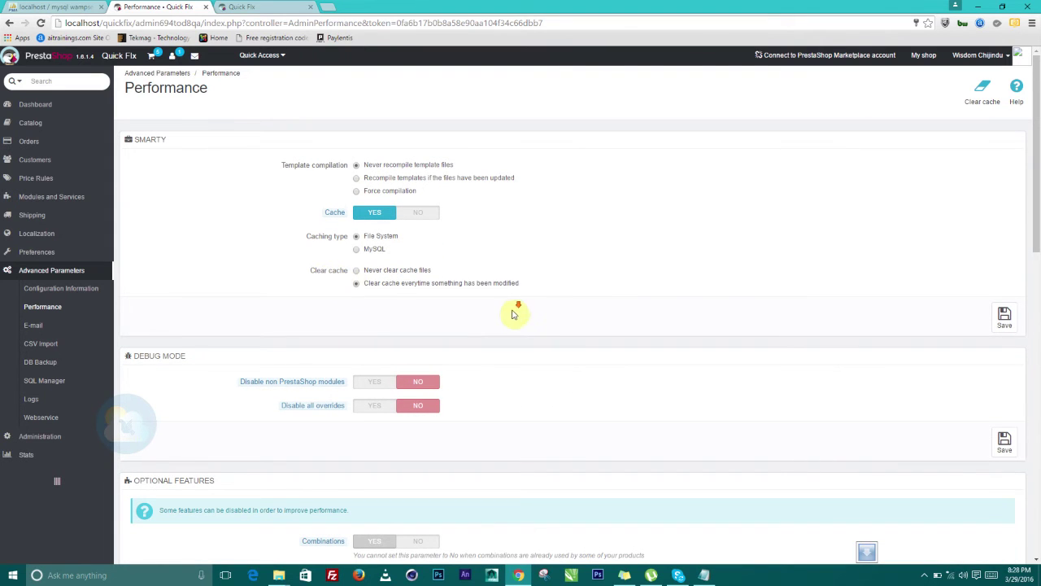
scroll(514, 317, down, 3)
scroll(505, 370, down, 1)
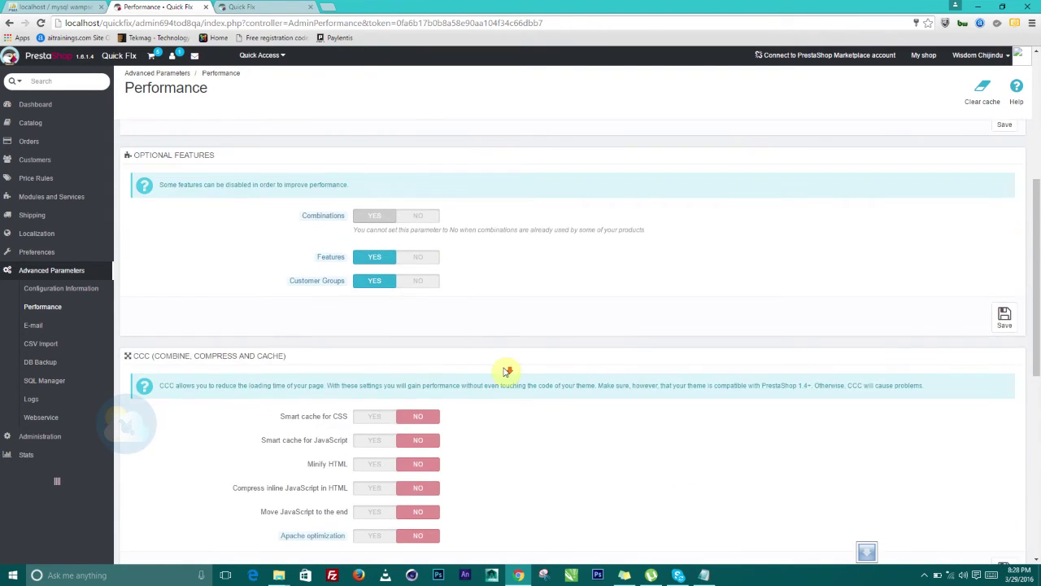
scroll(507, 371, down, 2)
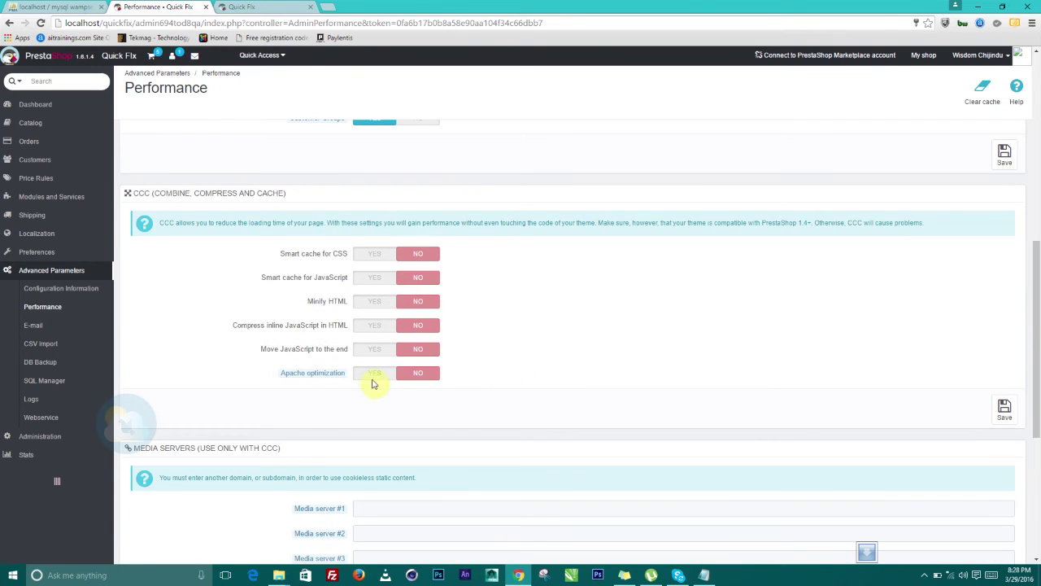
scroll(713, 321, up, 2)
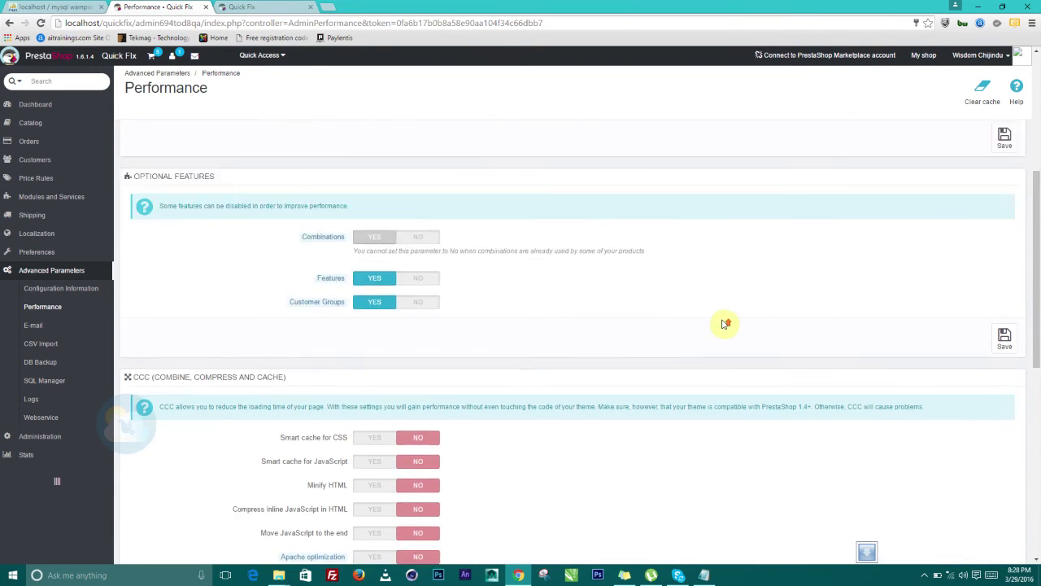
scroll(725, 323, up, 3)
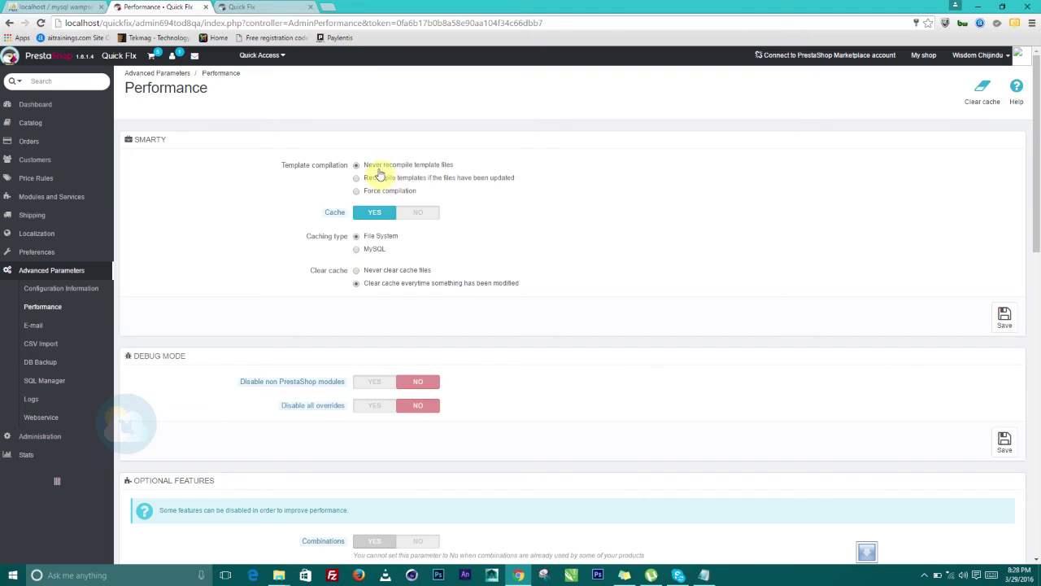
click(1003, 317)
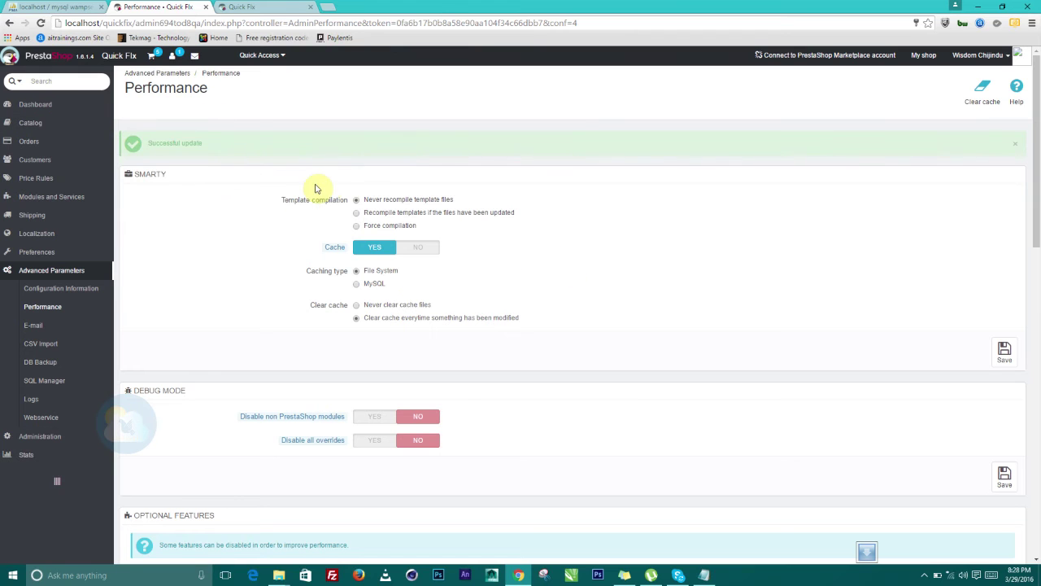
mouse_move(30, 123)
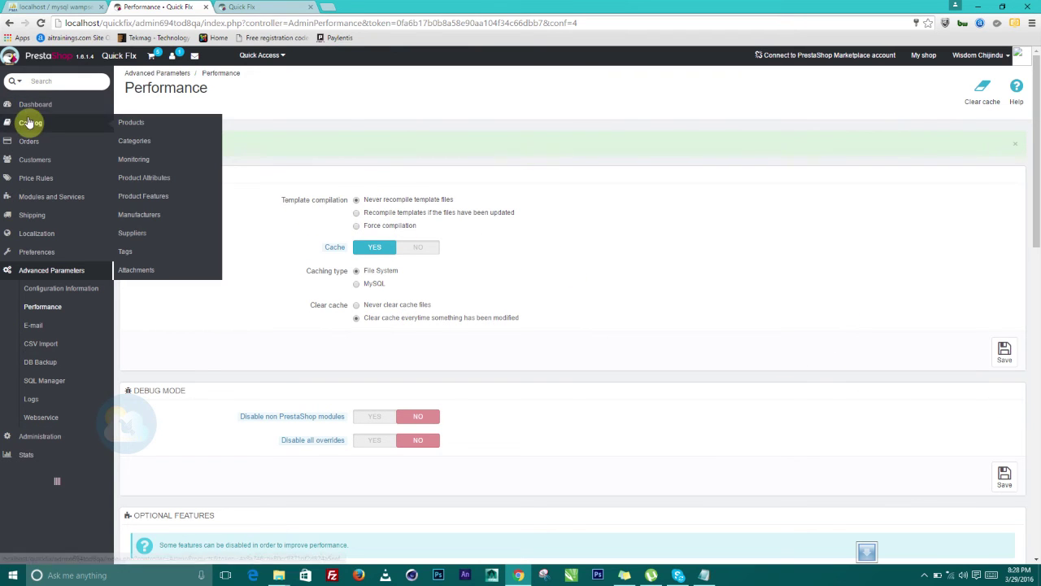
click(137, 124)
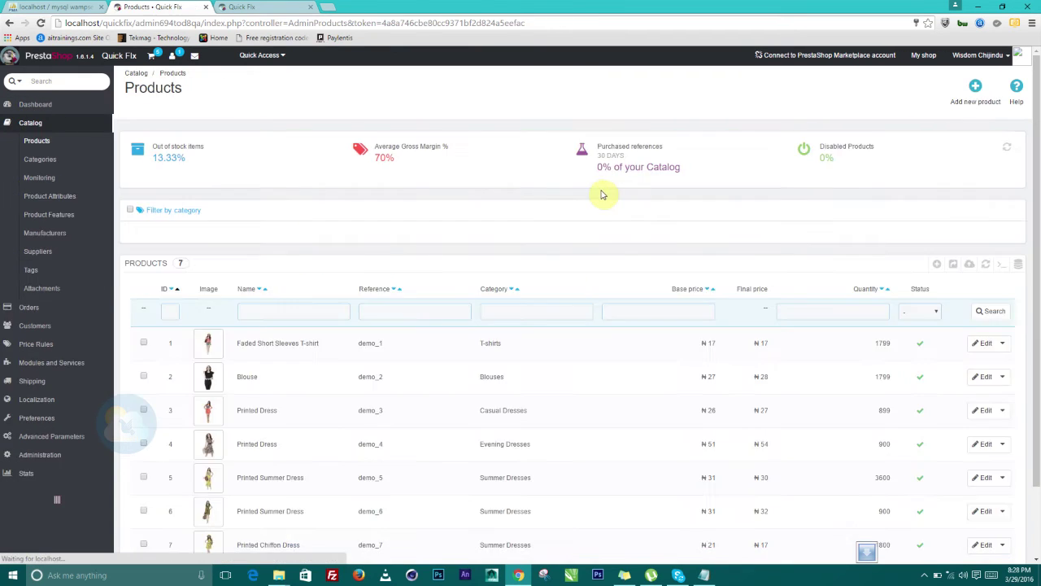
- Save the Faded Short Sleeves T-shirt for a 'Successful update', then go back to Performance settings
click(294, 344)
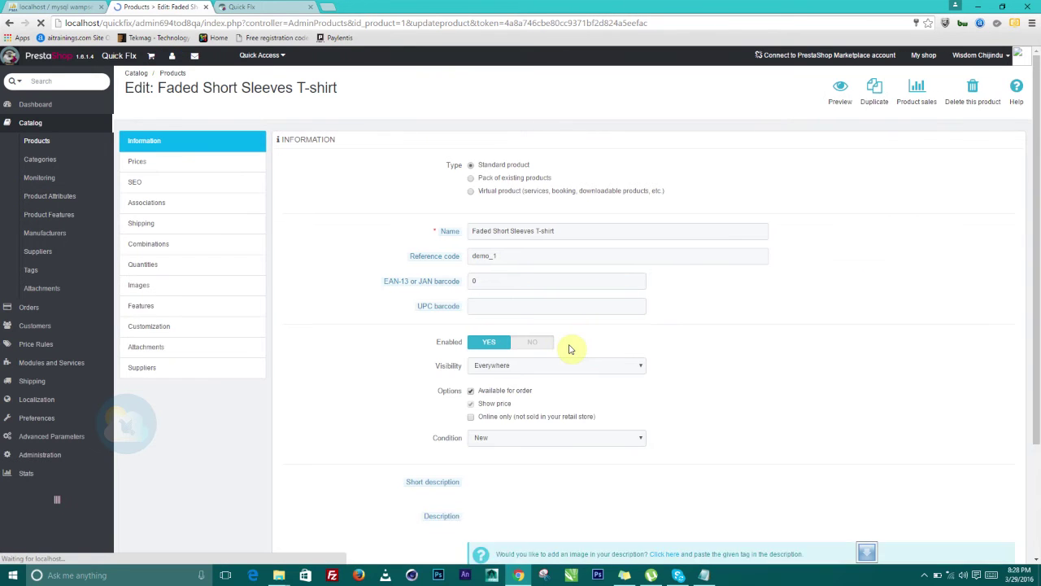
scroll(651, 374, down, 2)
scroll(753, 384, down, 2)
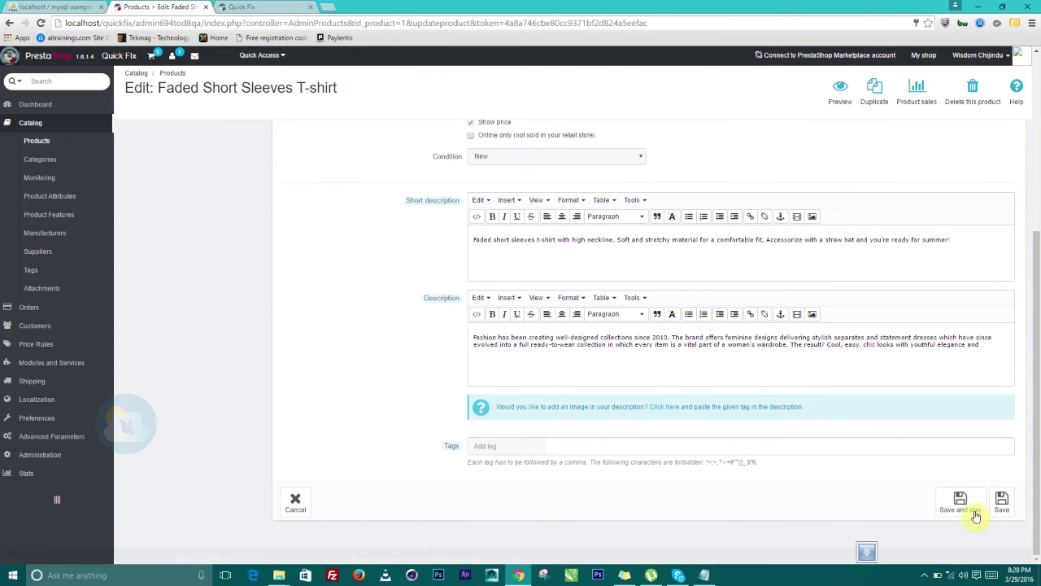
click(996, 511)
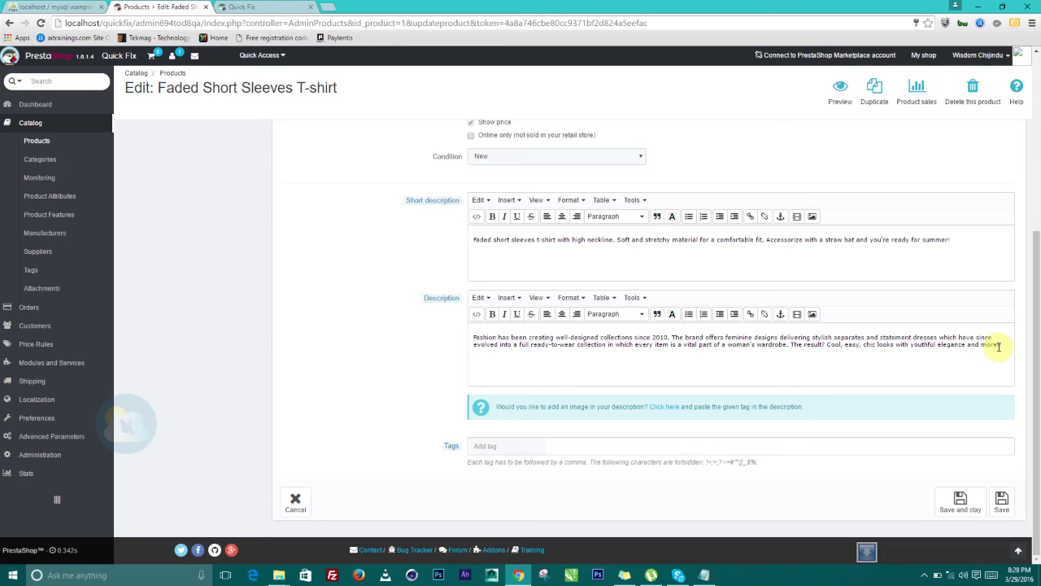
click(1001, 501)
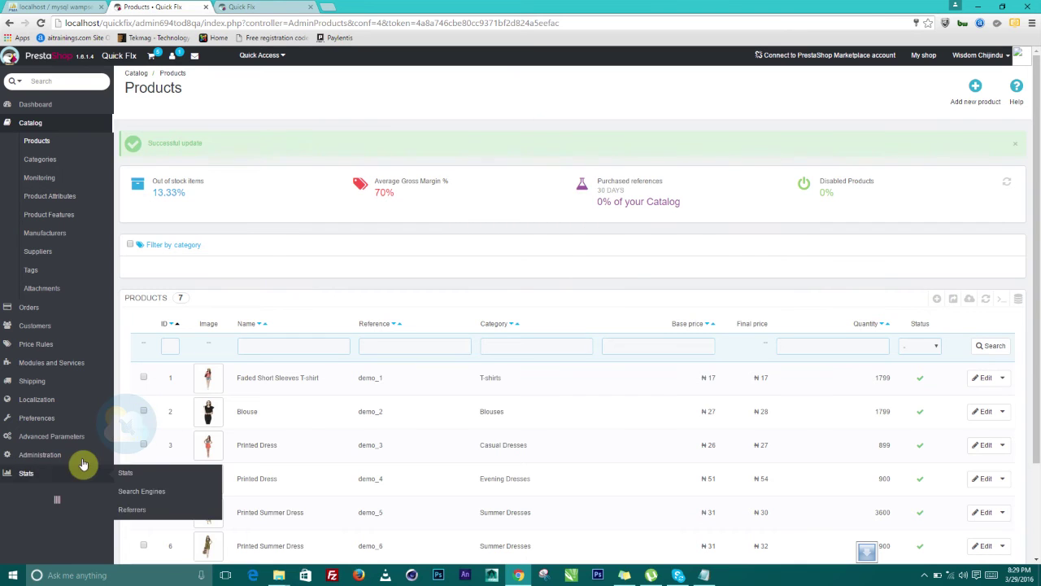
mouse_move(51, 436)
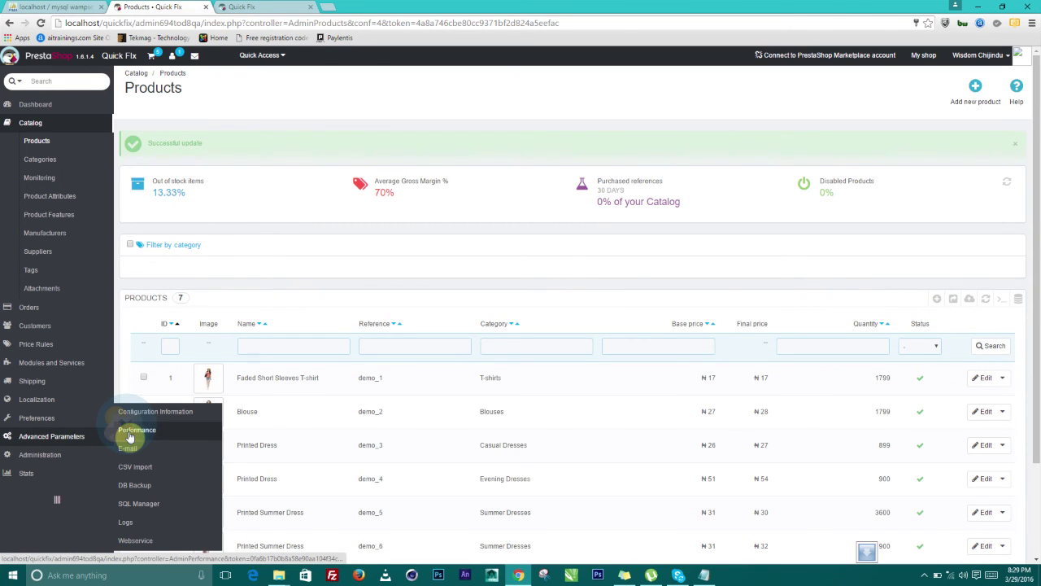
click(130, 435)
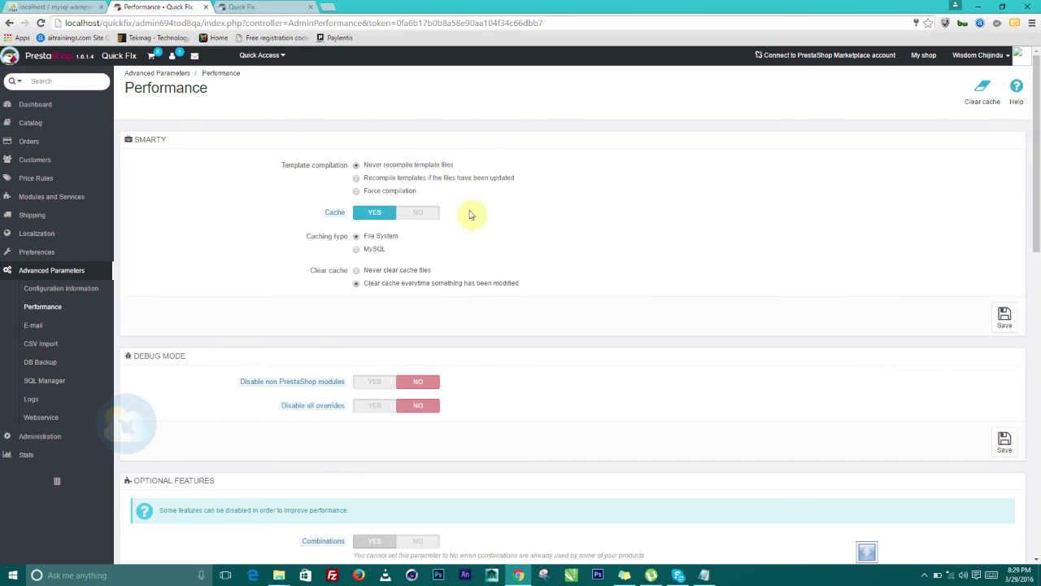
- Scroll the Performance page, confirming never-recompile templates and file-system caching remain set
scroll(499, 241, down, 3)
scroll(501, 242, down, 2)
scroll(502, 244, down, 3)
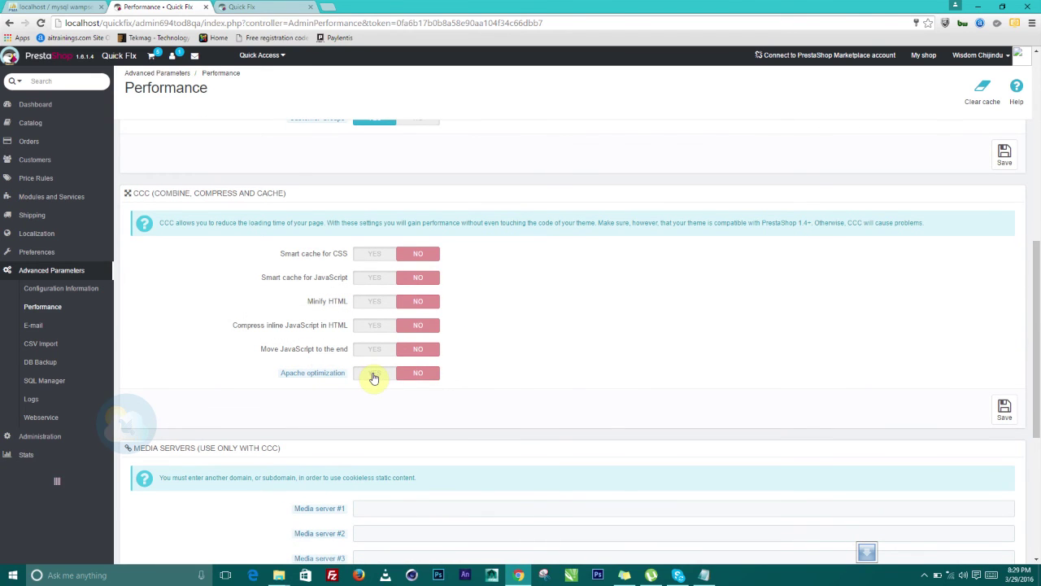
scroll(502, 349, up, 2)
scroll(500, 350, up, 2)
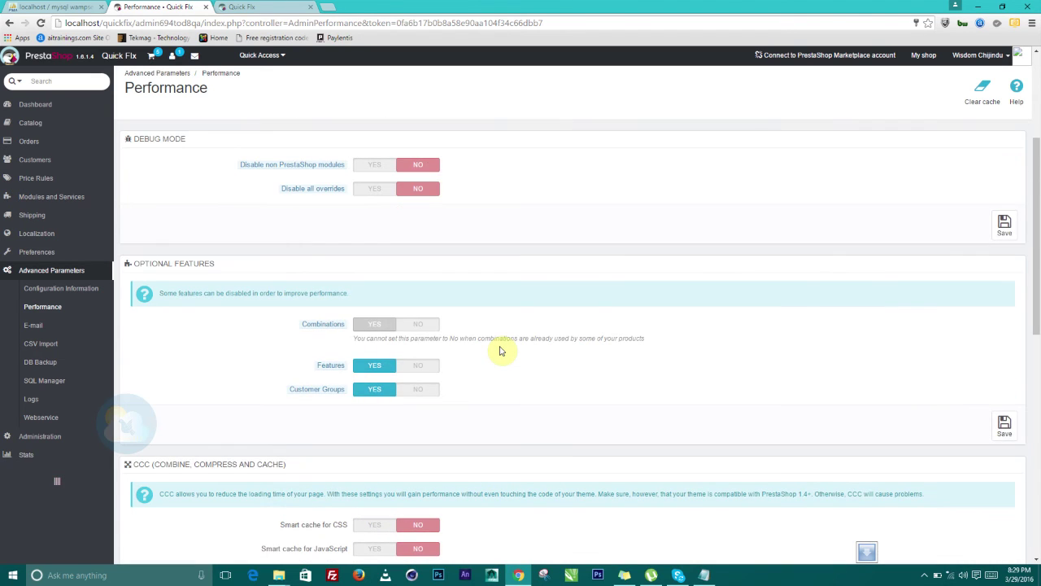
scroll(500, 351, up, 1)
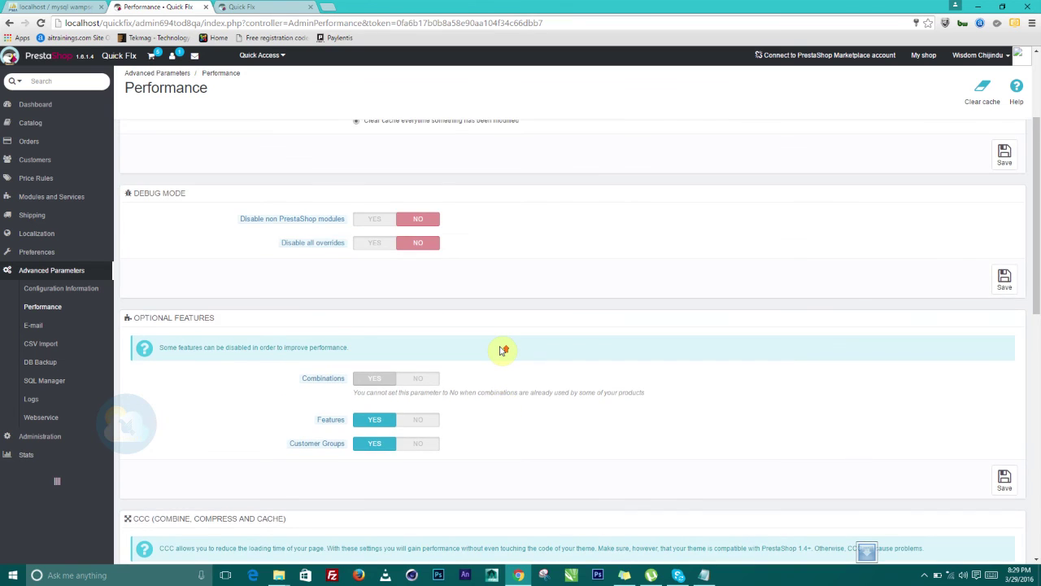
scroll(502, 350, up, 3)
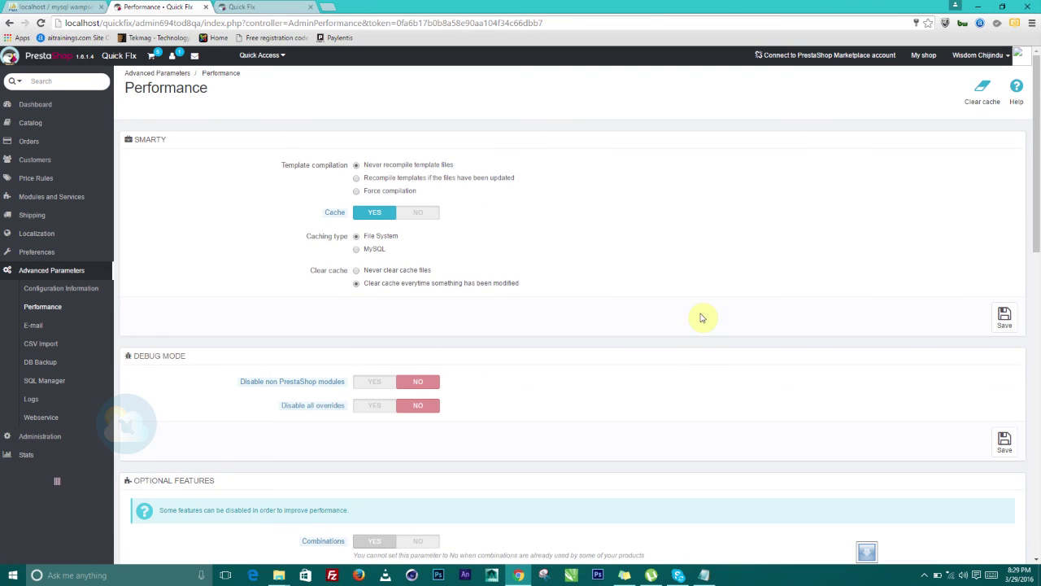